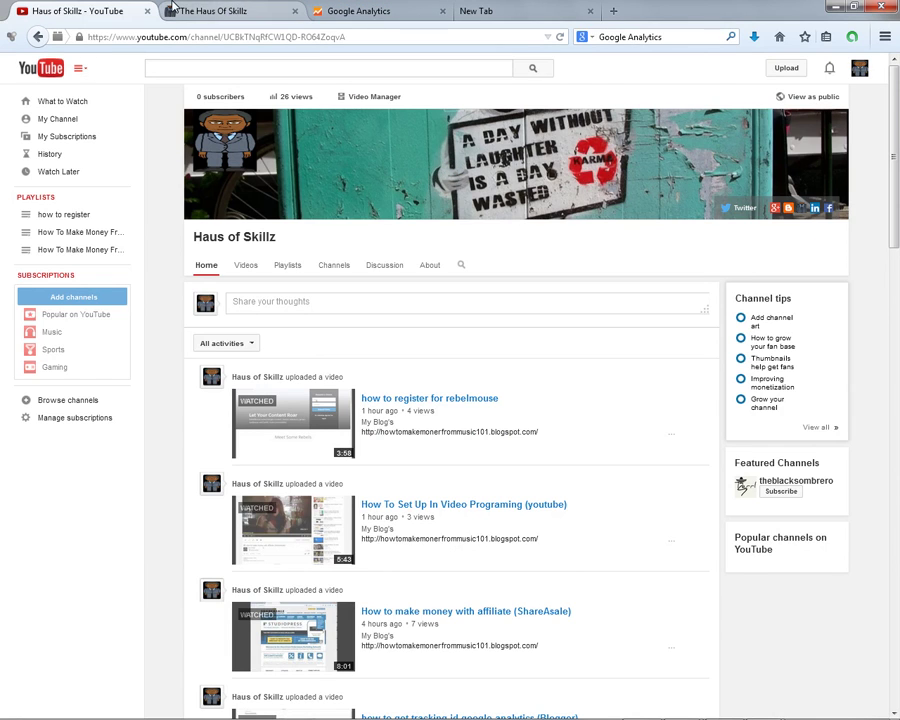
- Switch to the Haus Of Skillz Tumblr blog, copy its web address and open its theme for editing
left_click(212, 14)
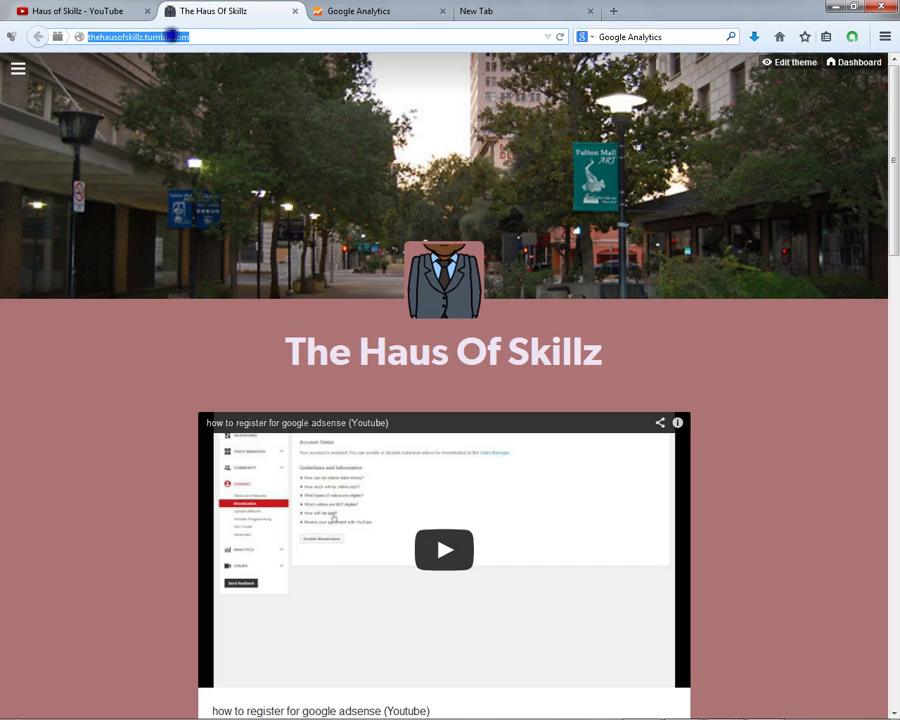
right_click(175, 36)
left_click(205, 84)
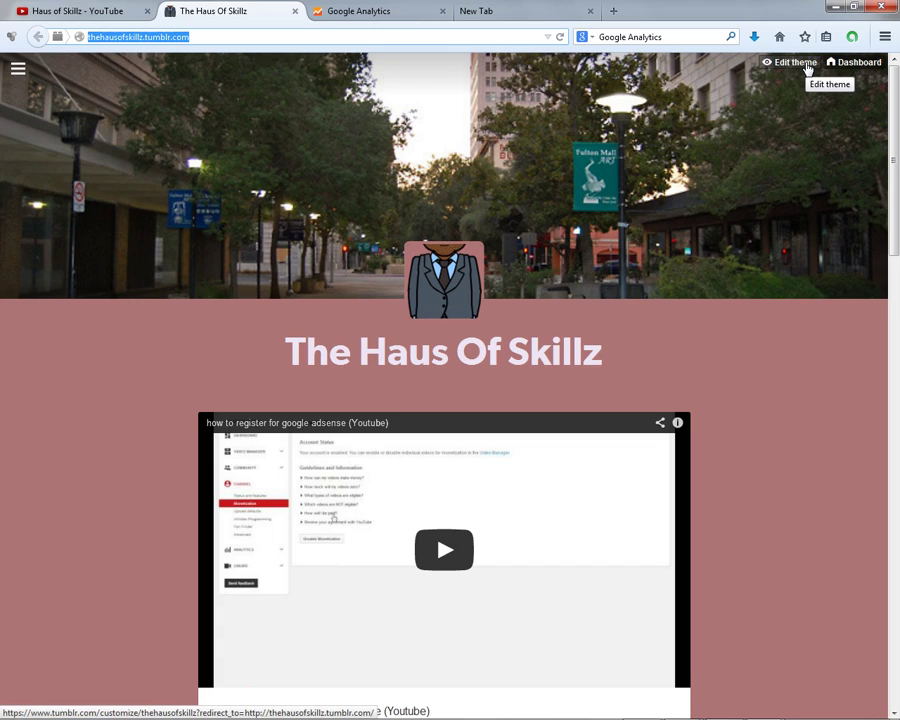
left_click(807, 66)
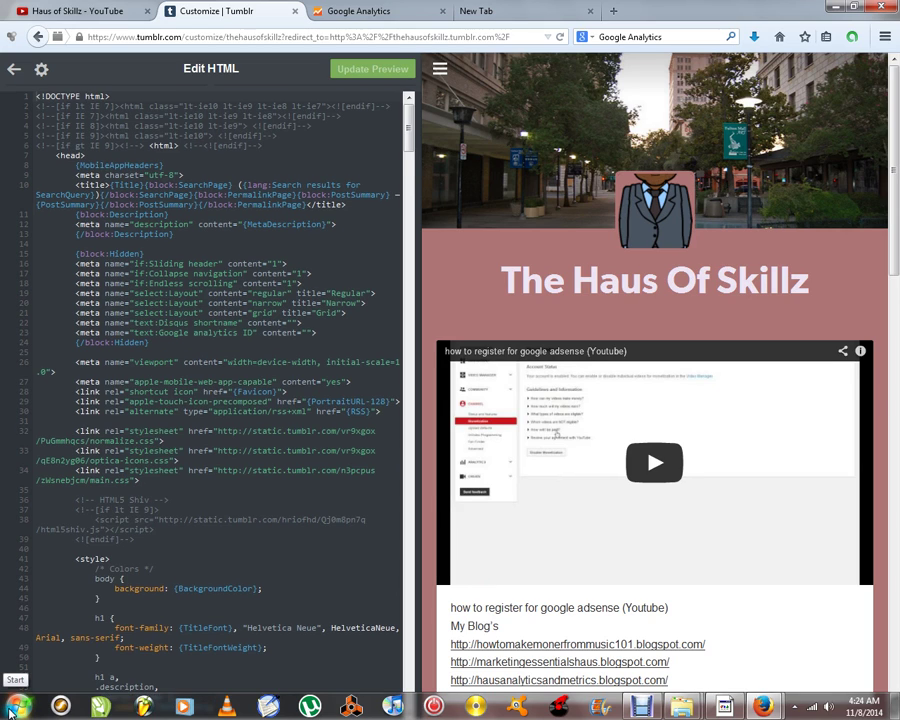
- Search the theme's HTML code for "/head" to locate the closing head tag
key("ctrl+f")
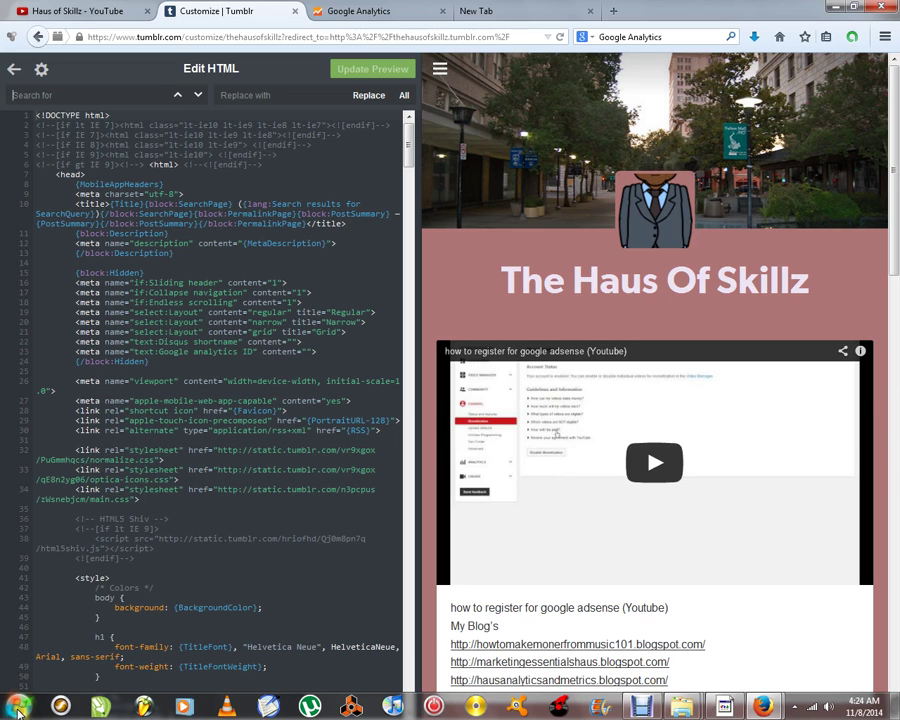
type("{")
type("head")
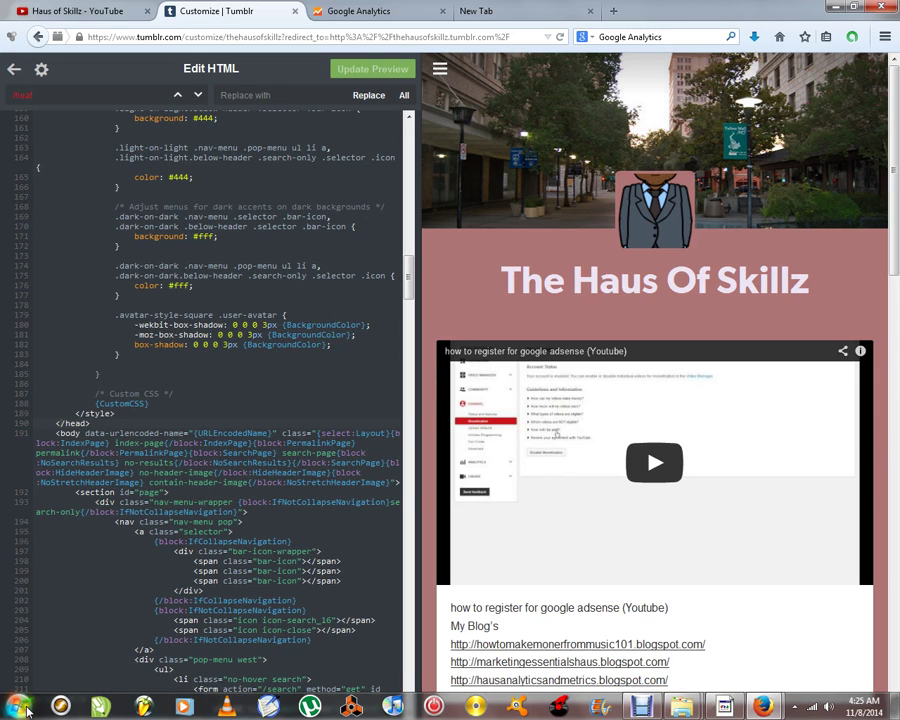
key("BackSpace")
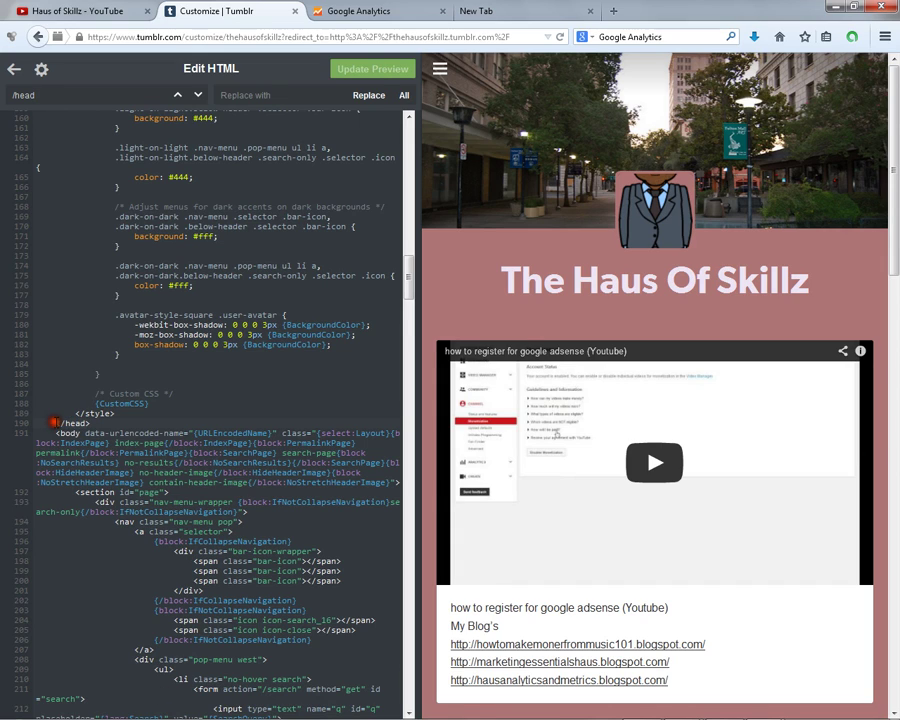
- Insert a block of blank lines directly above the closing head tag in the theme HTML
key("Return")
key("Return")
key("Return")
key("Return")
key("Return")
key("Return")
key("Return")
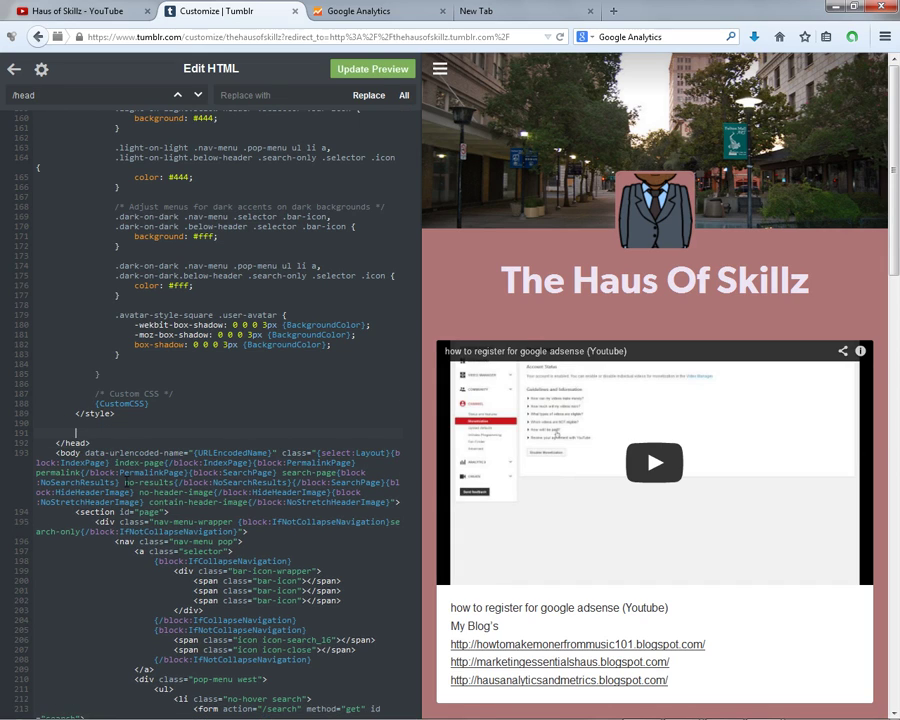
key("Return")
key("Return")
key("Return")
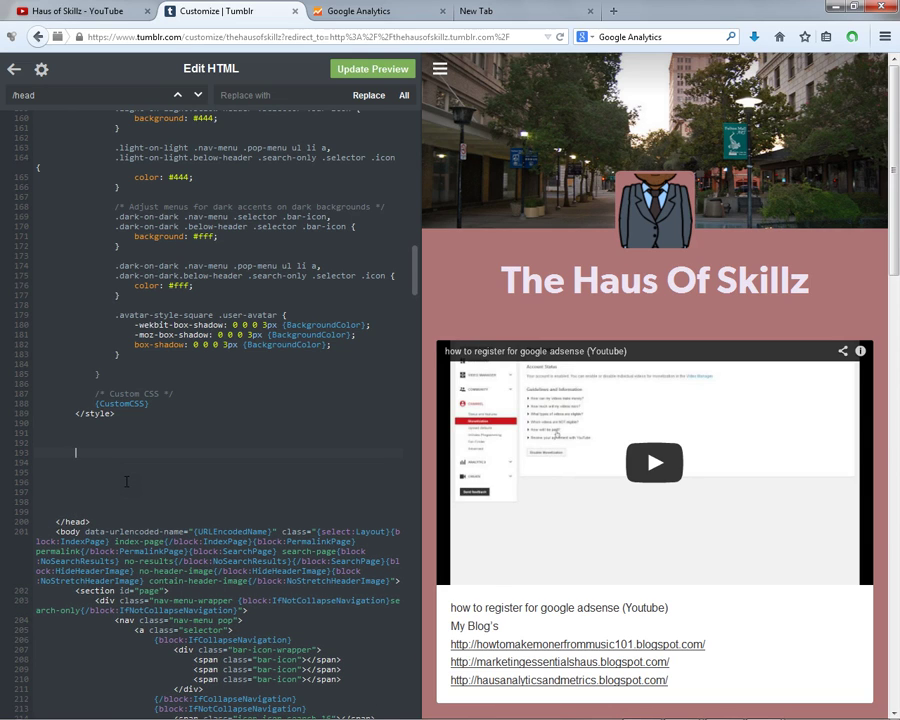
key("Return")
key("Return")
key("Return")
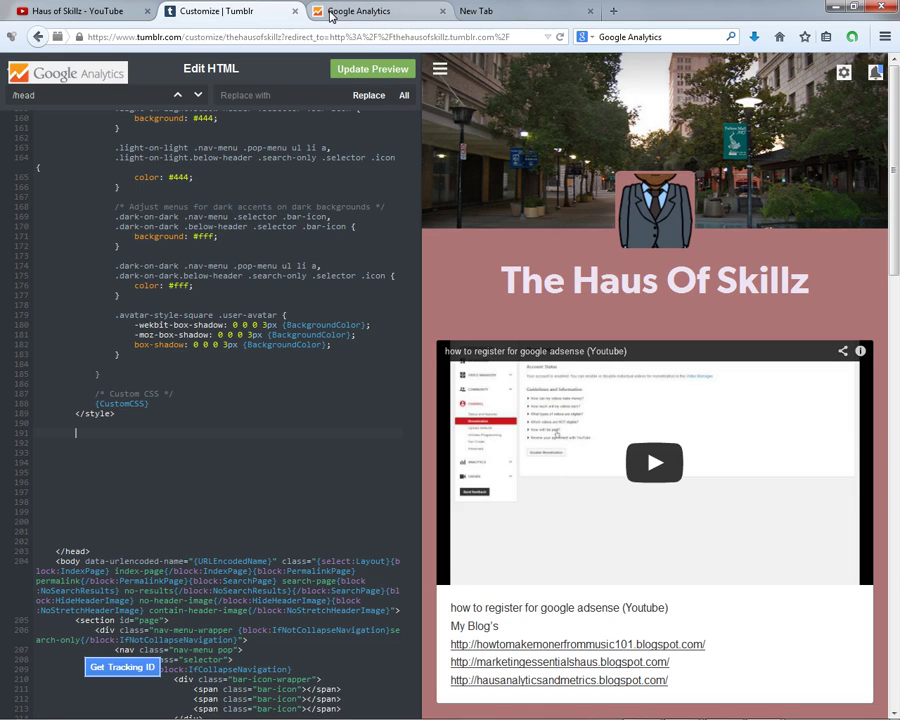
- Switch to Google Analytics and start creating a new property in the hausofskillz account's administration
left_click(380, 10)
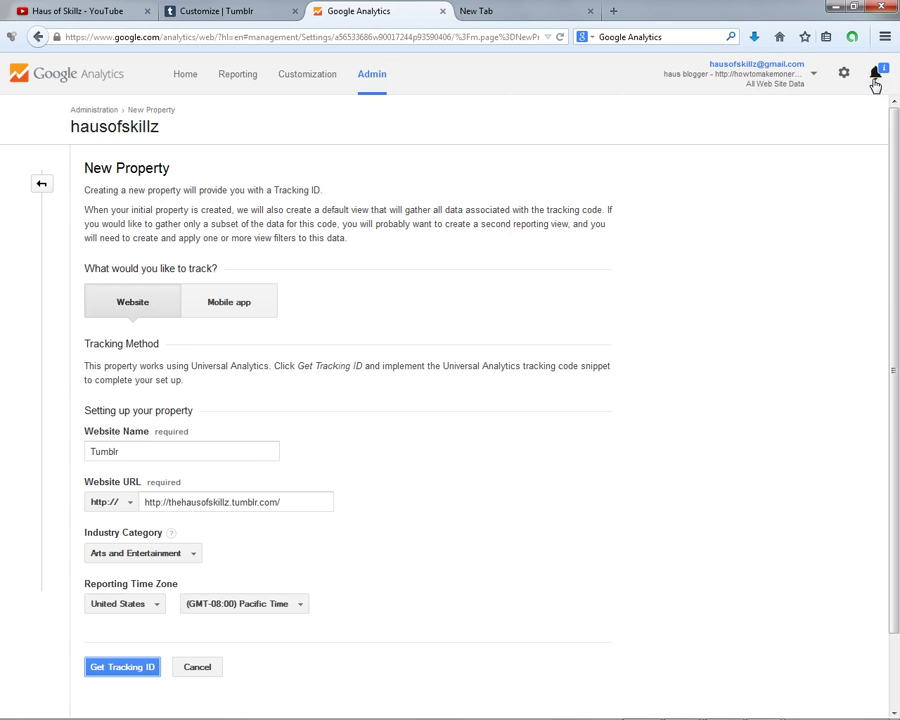
left_click(369, 87)
left_click(437, 317)
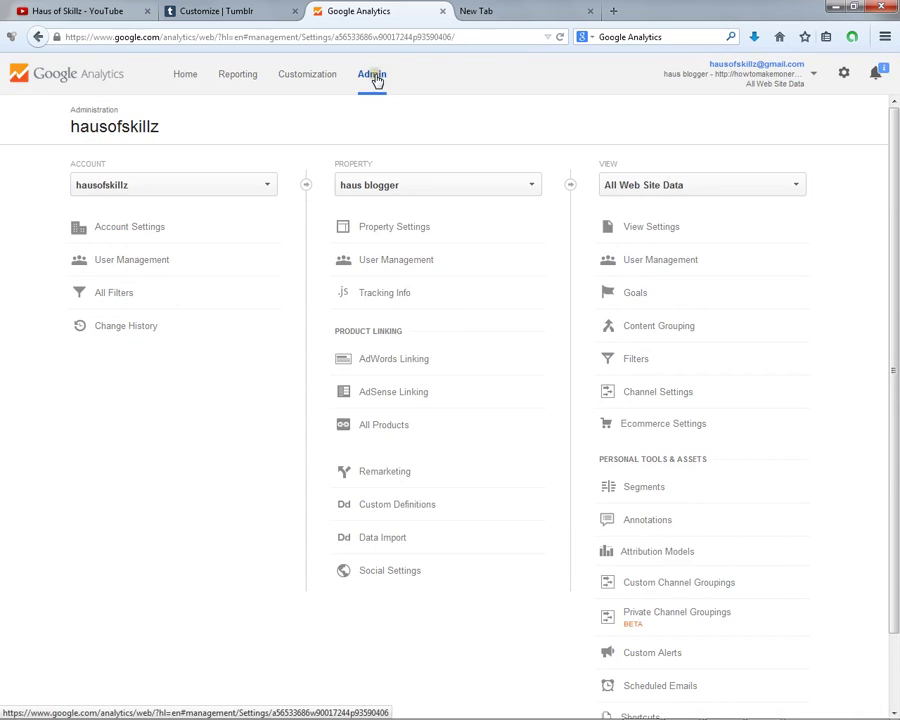
left_click(454, 180)
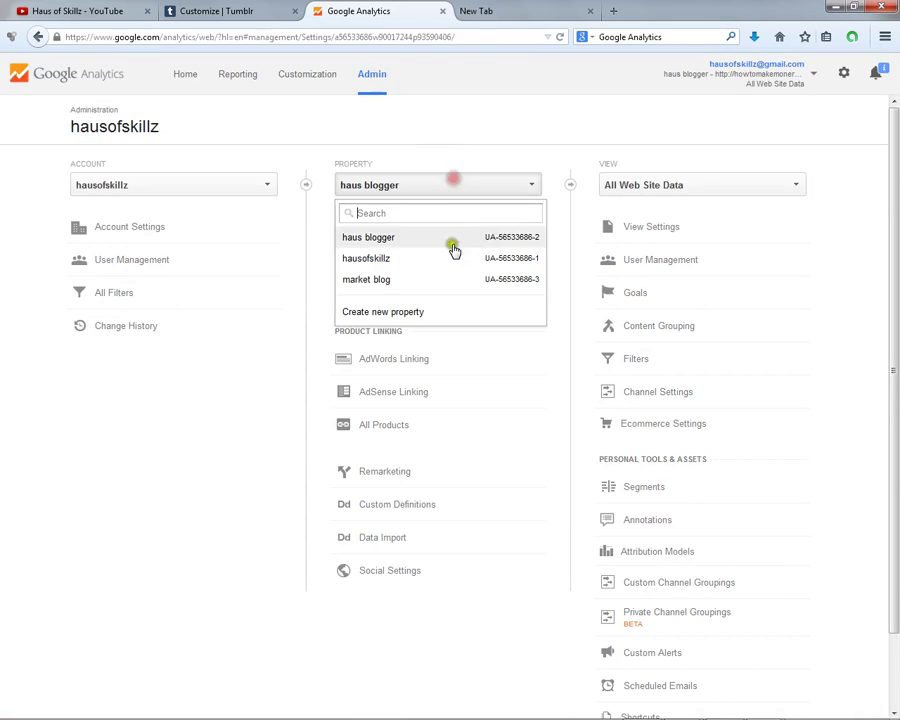
left_click(398, 311)
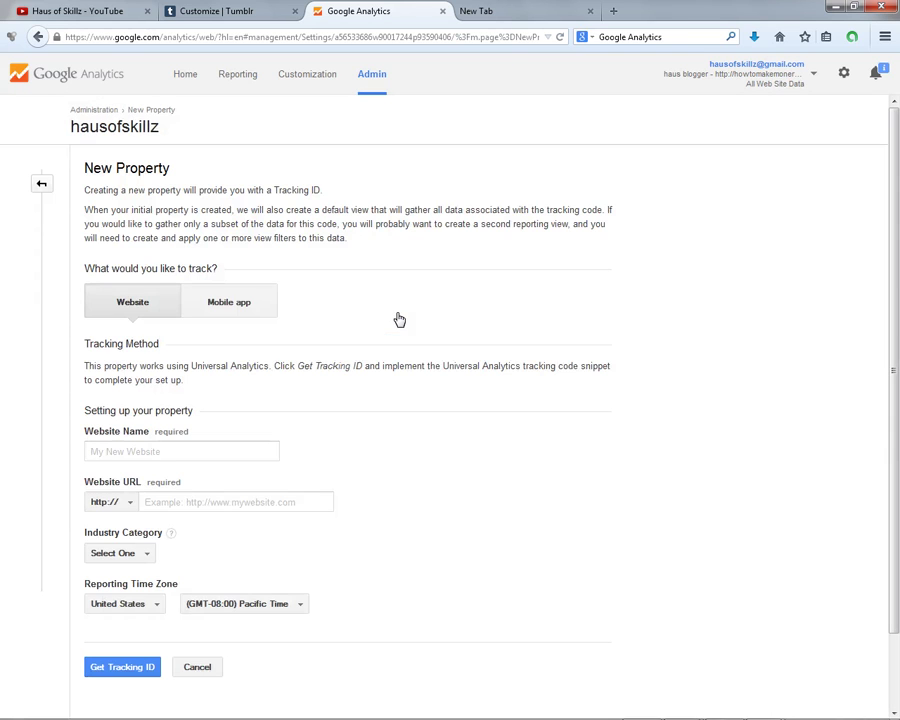
- Paste the copied blog address thehausofskillz.tumblr.com as the website URL and name the website "tumbler"
scroll(214, 376, "down", 2)
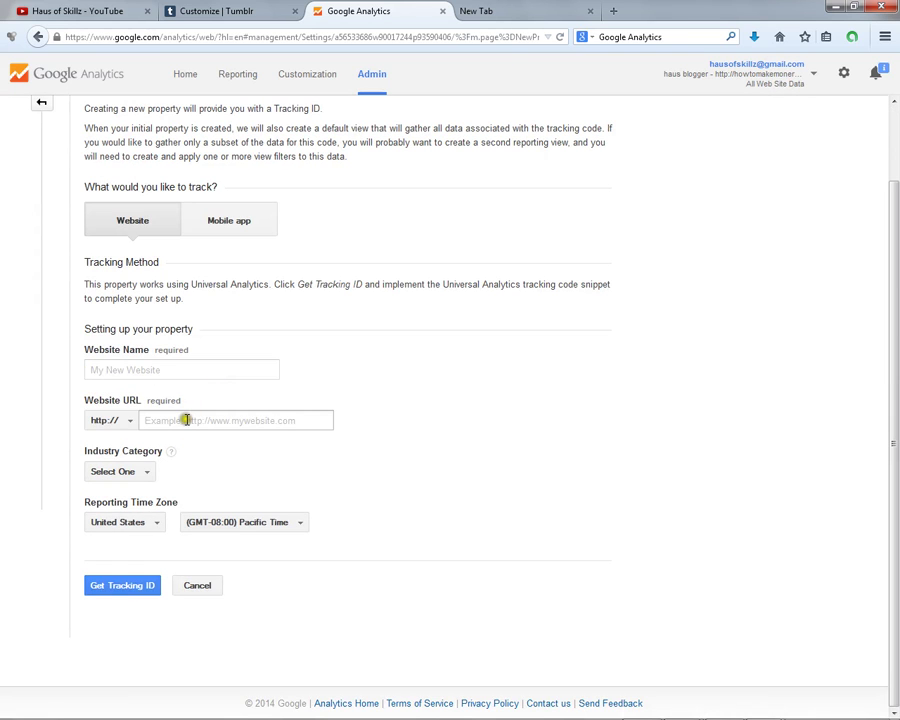
left_click(186, 420)
right_click(190, 420)
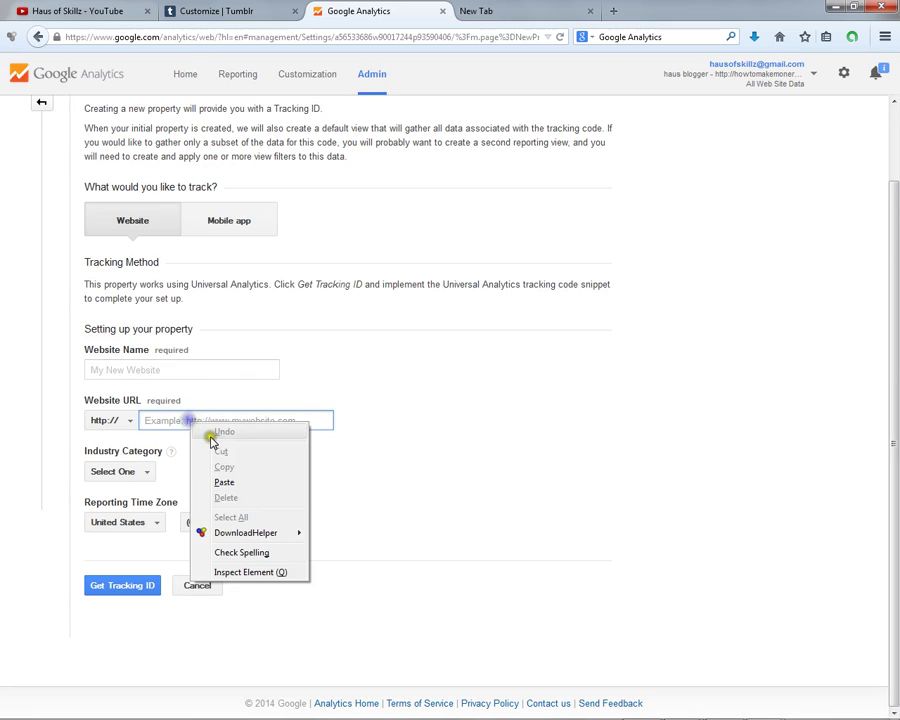
left_click(224, 482)
left_click(173, 372)
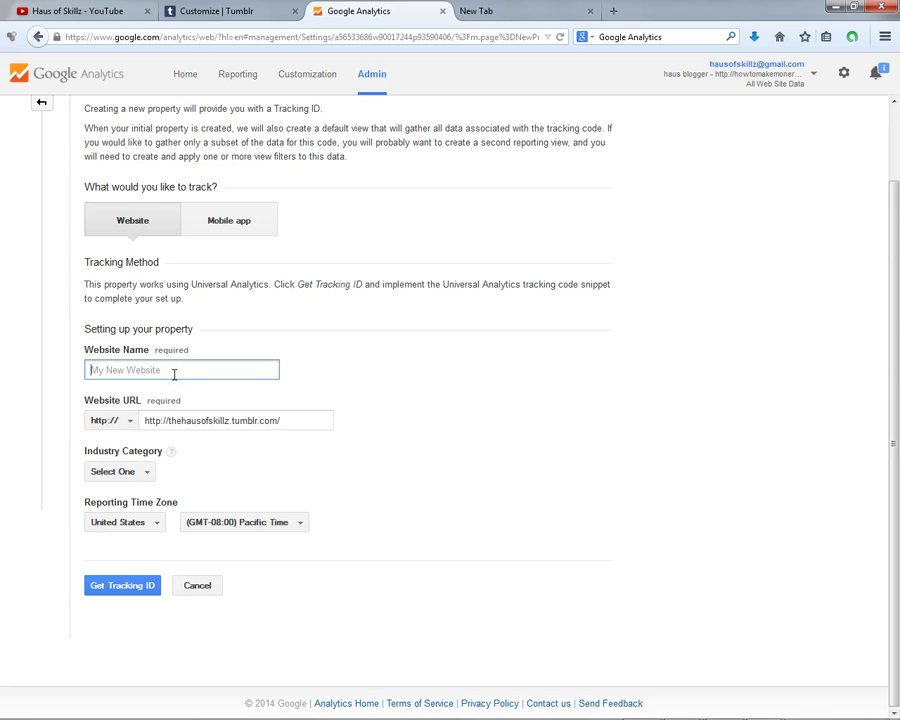
type("tumbler")
- Set the industry category to Arts and Entertainment and create the property to get its tracking ID
left_click(138, 482)
left_click(132, 474)
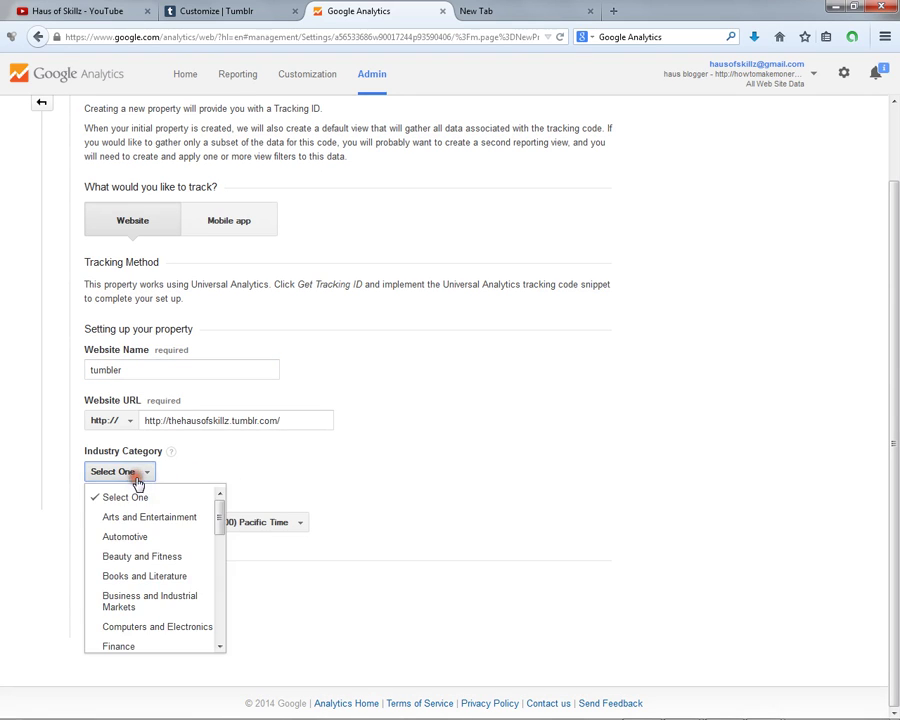
left_click(140, 516)
left_click(128, 587)
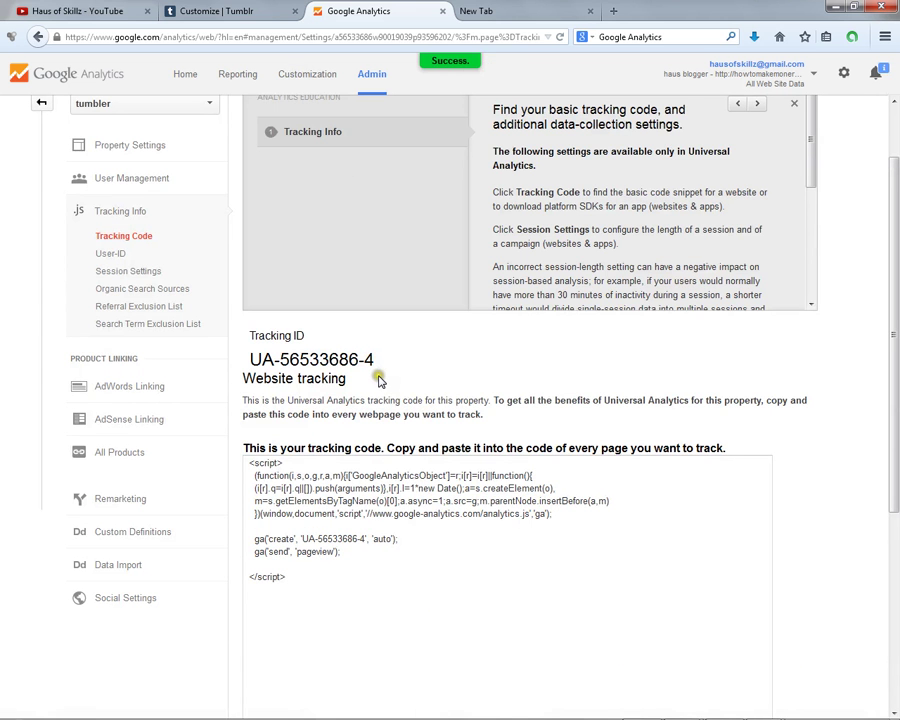
- Copy the complete website tracking script of the new property
scroll(379, 379, "down", 2)
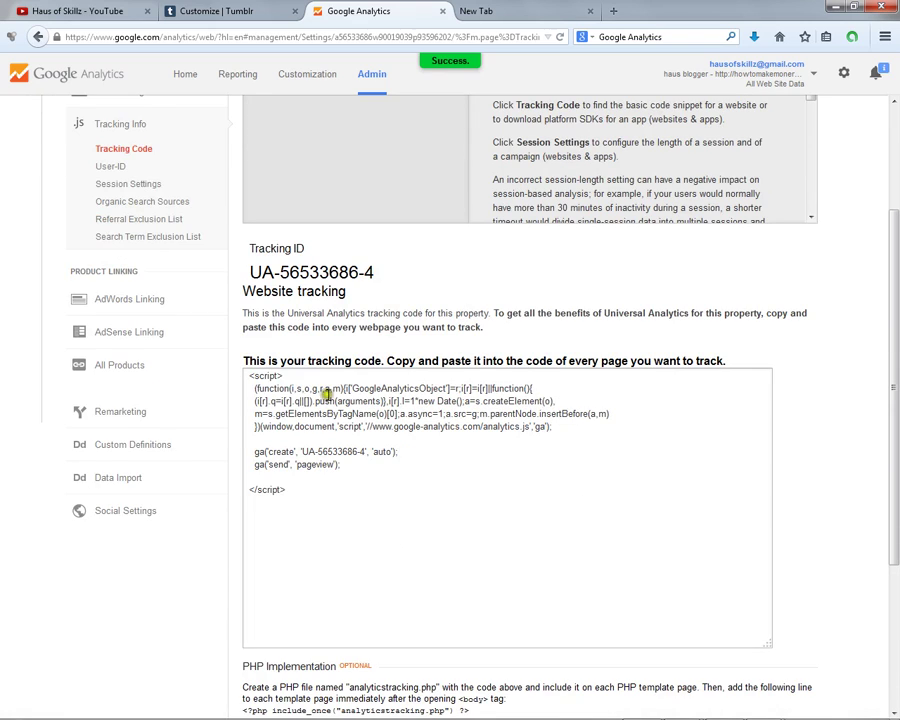
left_click_drag(374, 285, 251, 279)
left_click(480, 547)
key("ctrl+c")
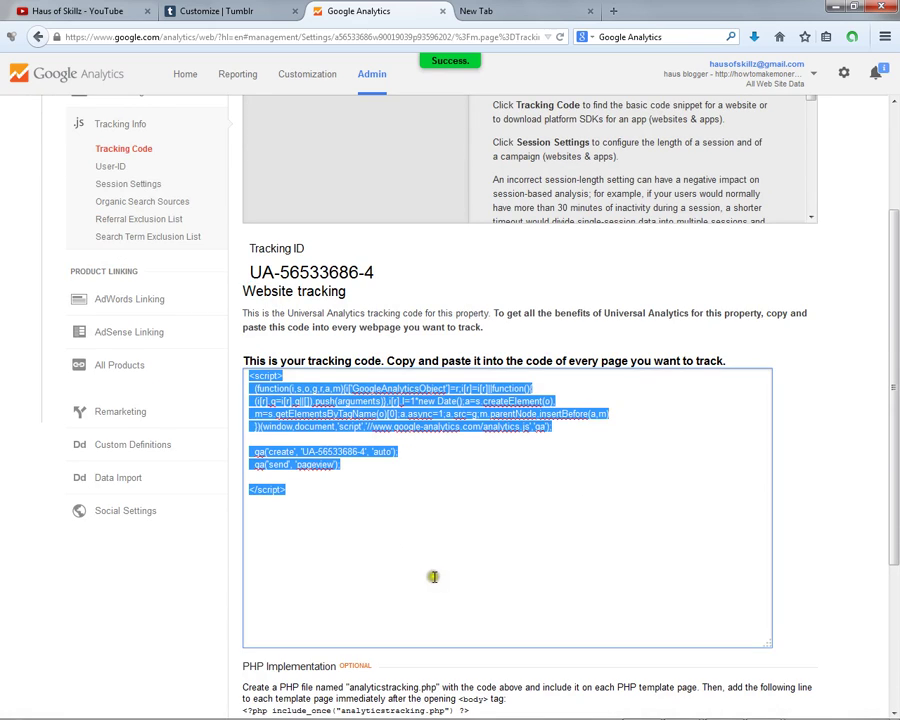
right_click(339, 421)
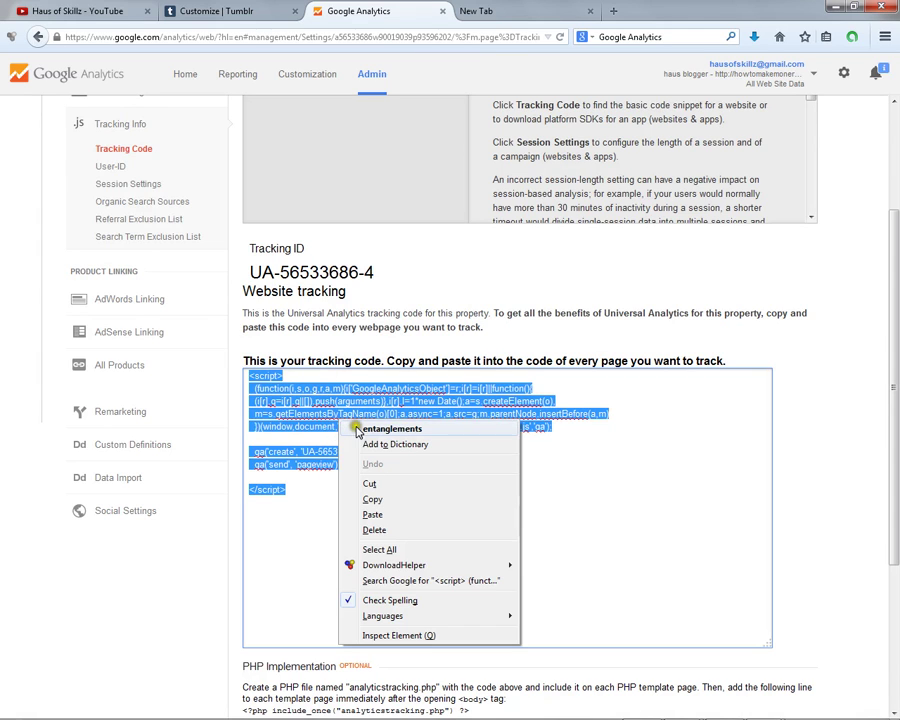
left_click(396, 499)
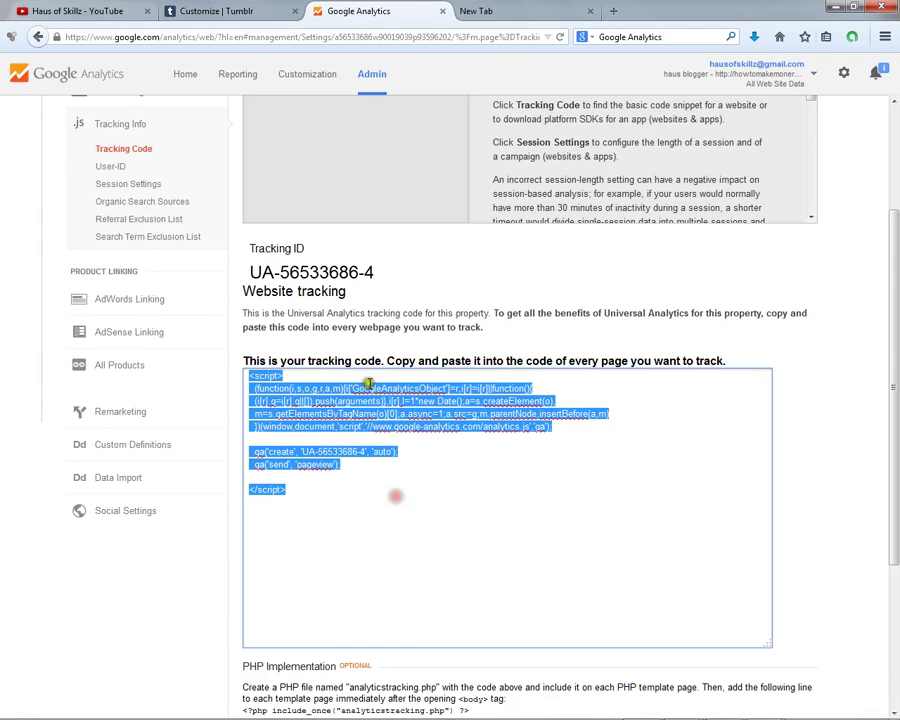
- Switch back to the Tumblr theme editor and paste the tracking script into the blank lines above the closing head tag
left_click(250, 10)
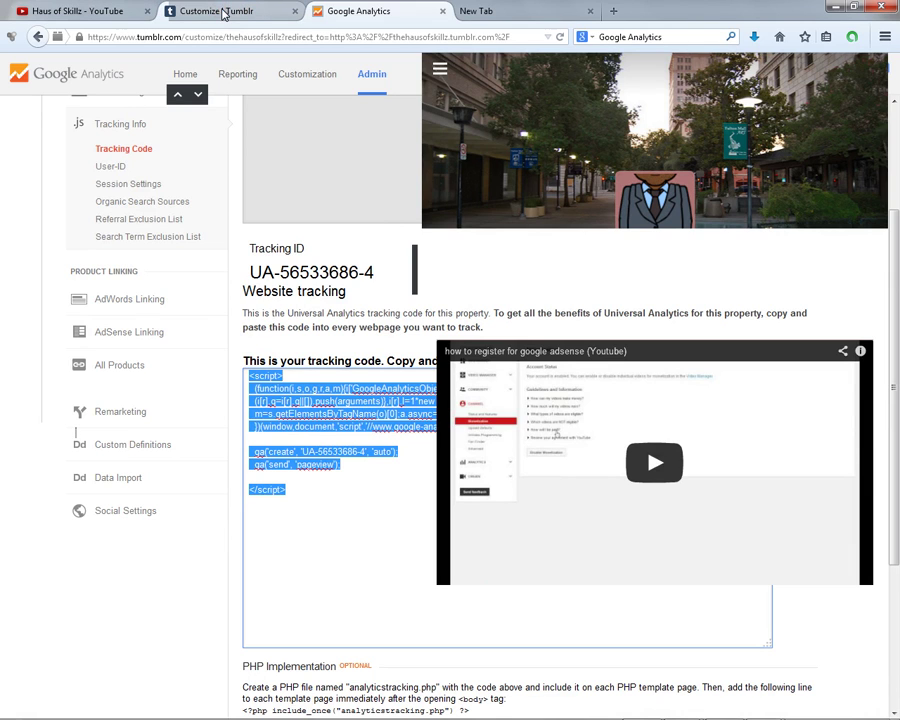
left_click(54, 12)
left_click(225, 10)
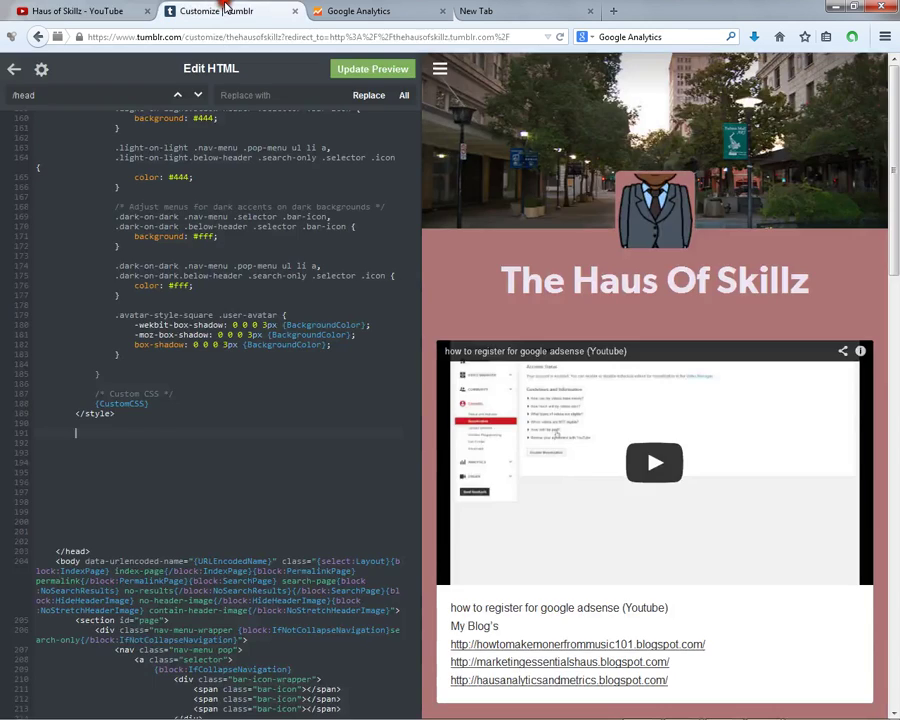
left_click(88, 447)
key("ctrl+v")
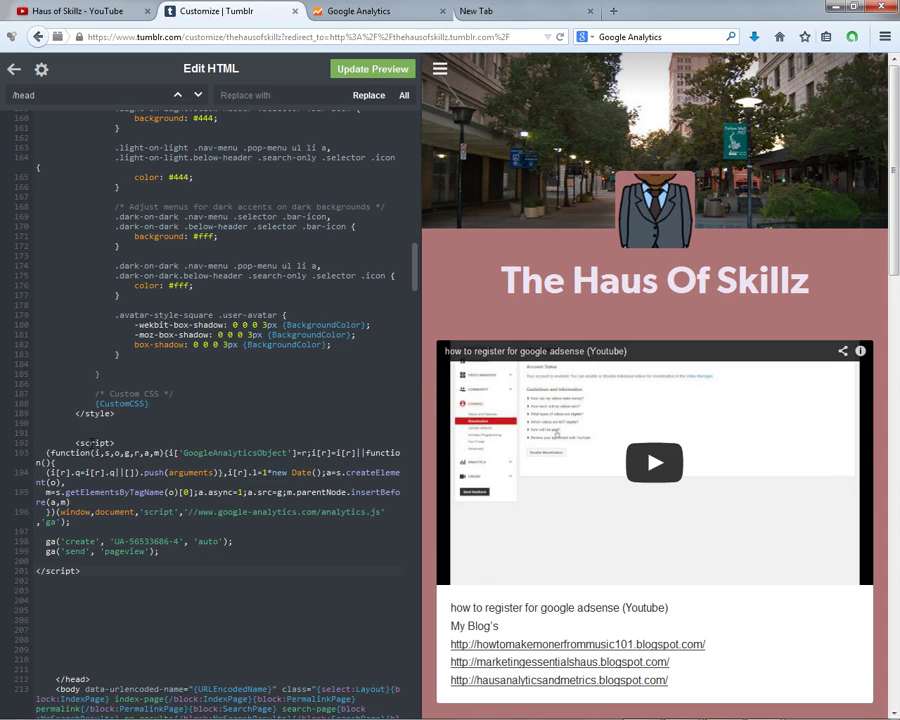
- Check the pasted script's placement in the theme HTML, update the theme preview and save the theme
scroll(142, 325, "down", 1)
scroll(204, 463, "down", 3)
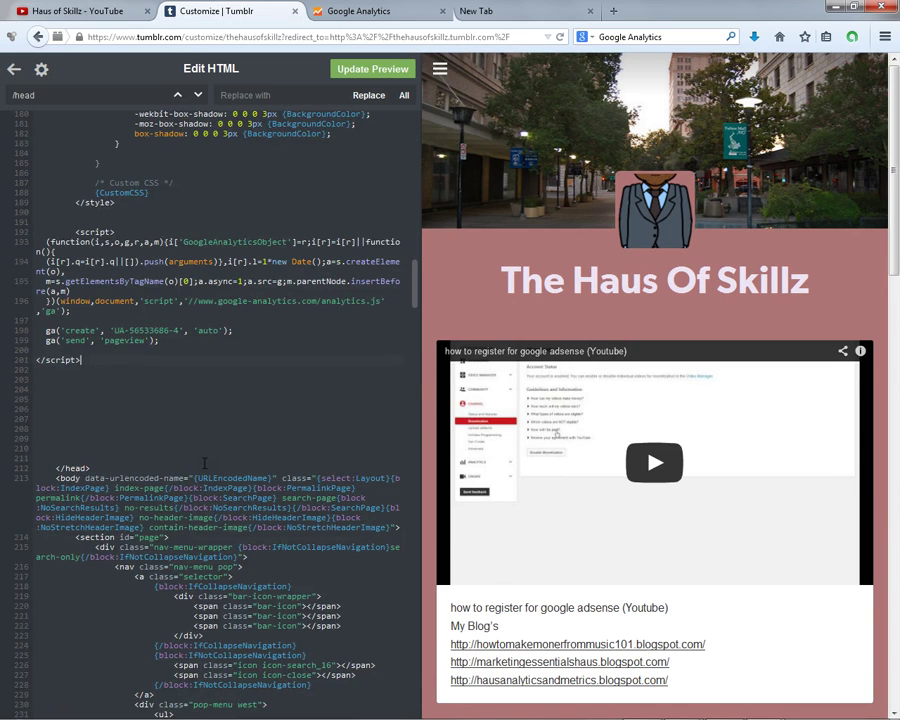
scroll(204, 463, "up", 2)
scroll(204, 463, "down", 1)
scroll(204, 463, "up", 1)
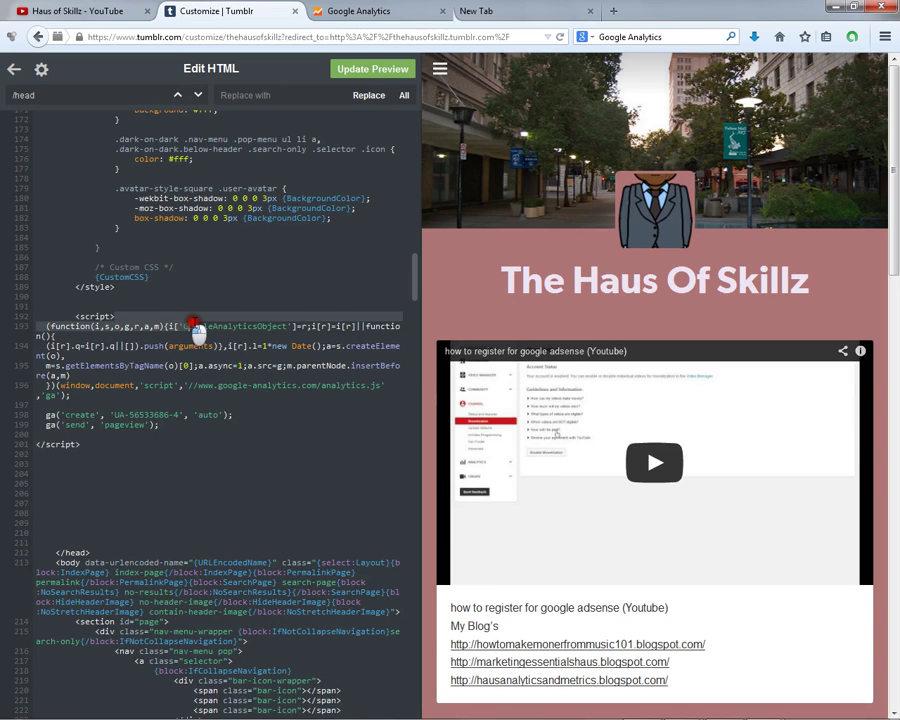
left_click(266, 452)
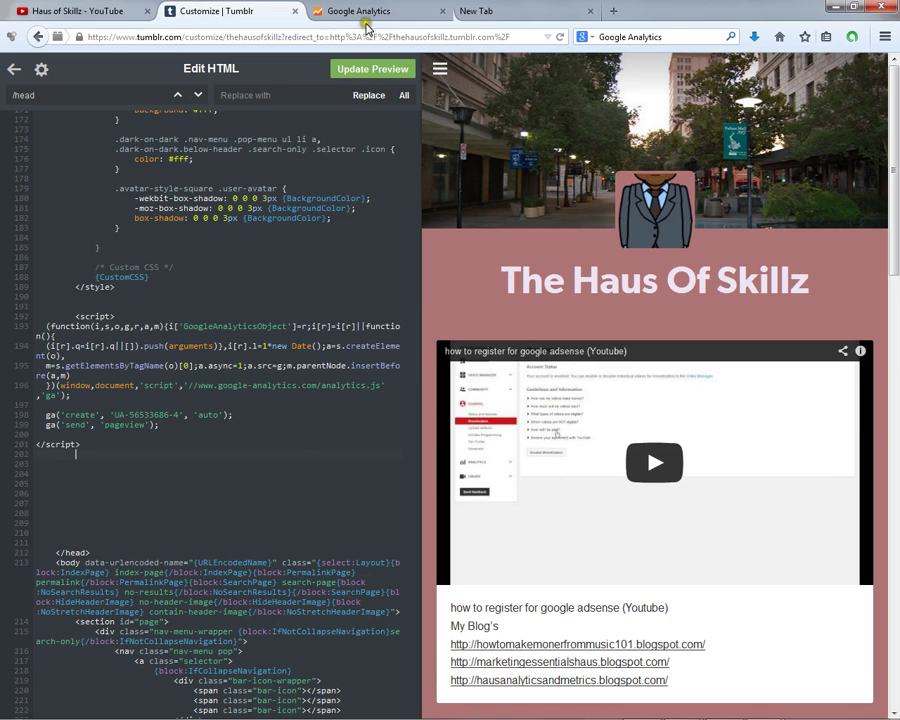
left_click(358, 83)
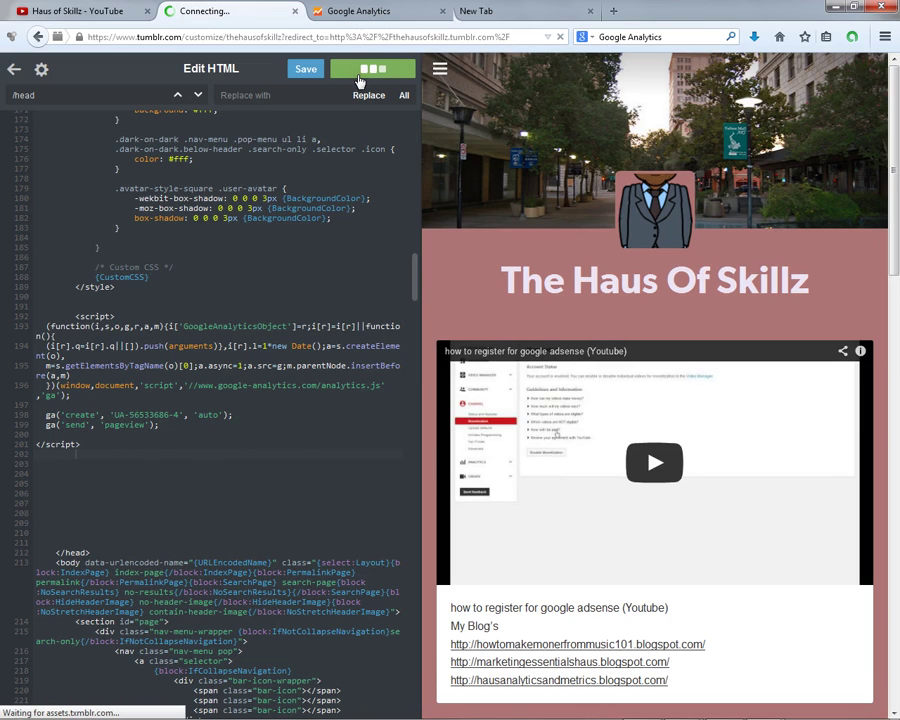
left_click(303, 70)
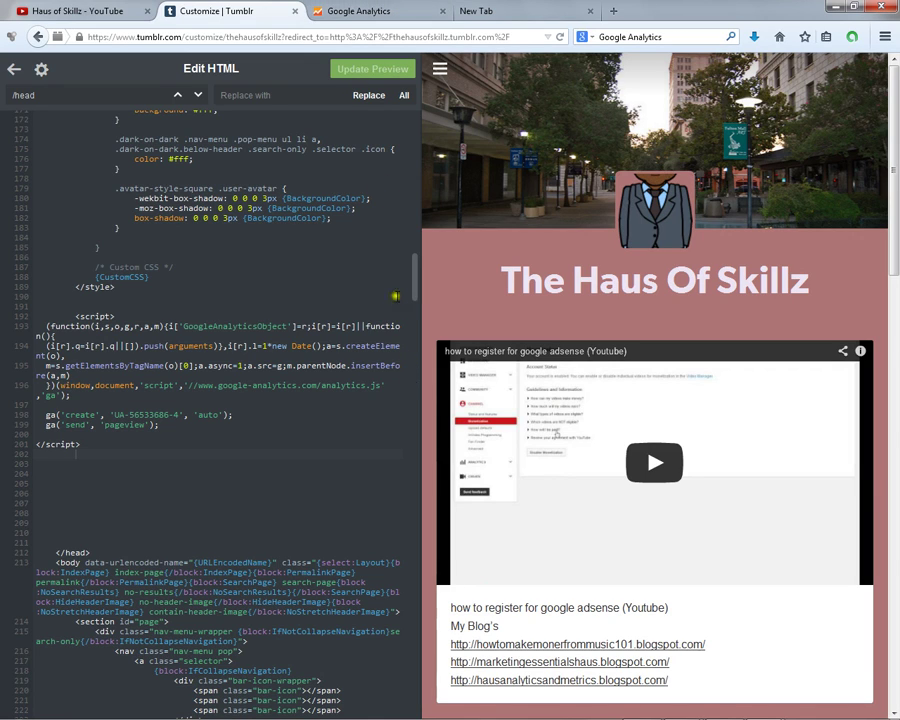
scroll(386, 225, "up", 2)
left_click(369, 70)
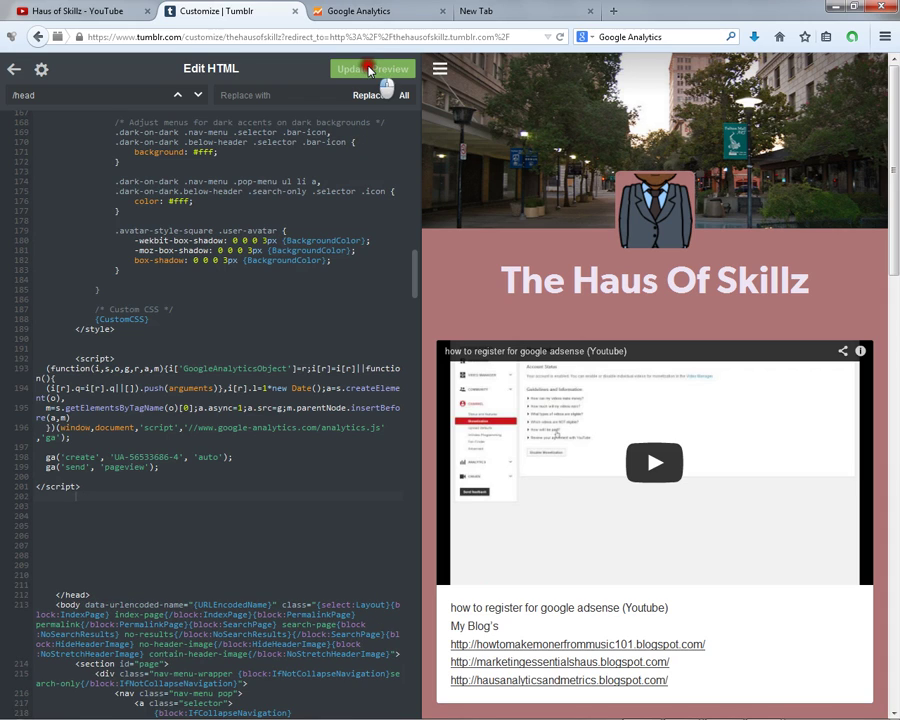